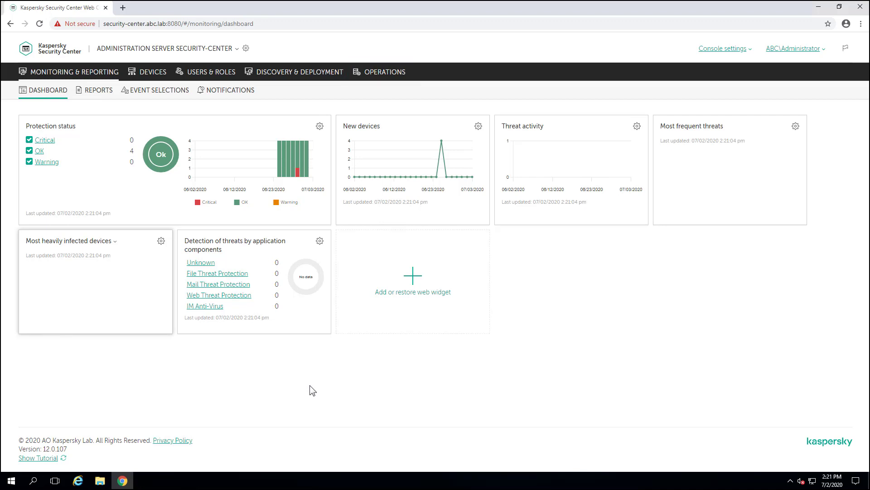
Open the Migration Wizard from the Operations section of the Web Console.
left_click(385, 73)
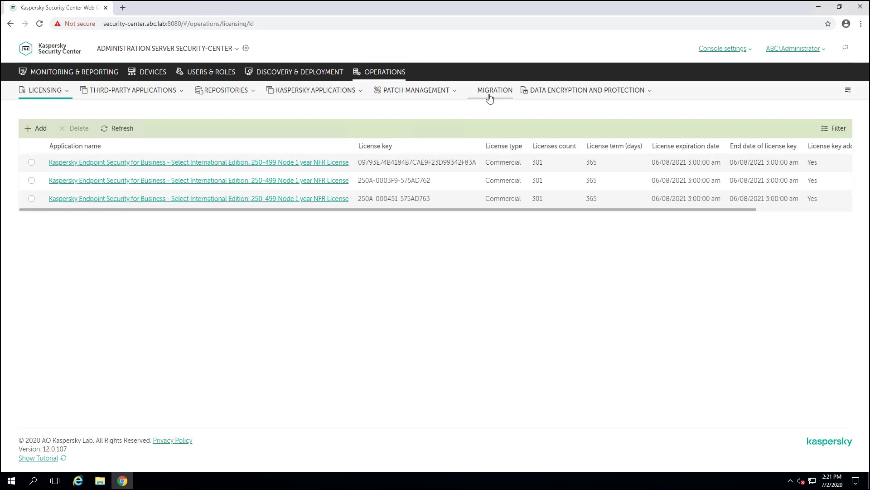
left_click(490, 91)
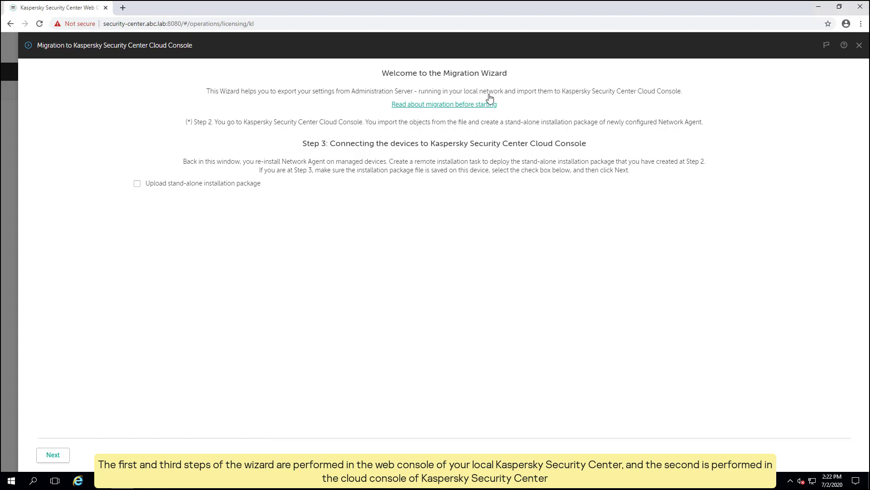
Select the entire Managed devices group, including Workstations and other subgroups, for export.
left_click(60, 457)
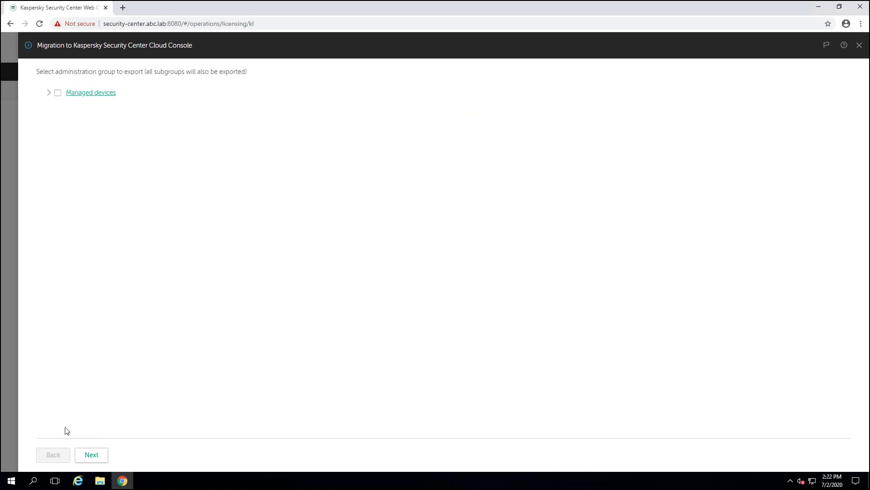
left_click(48, 93)
left_click(56, 129)
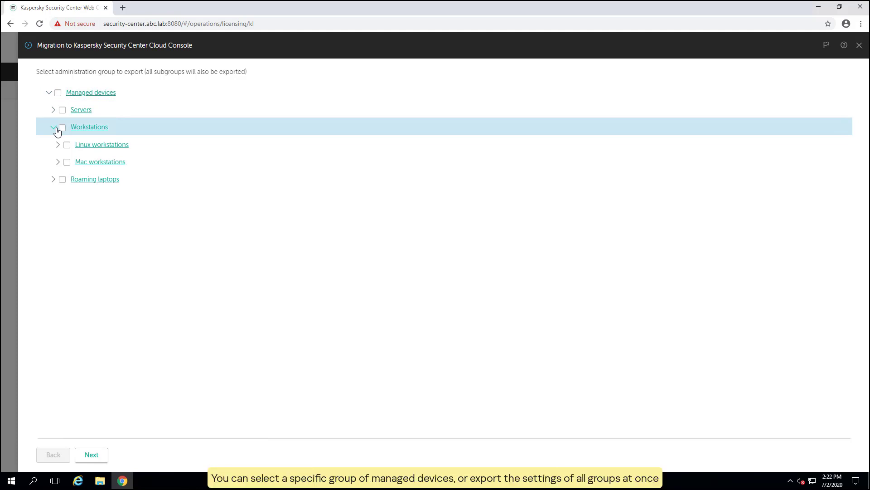
left_click(62, 129)
left_click(59, 94)
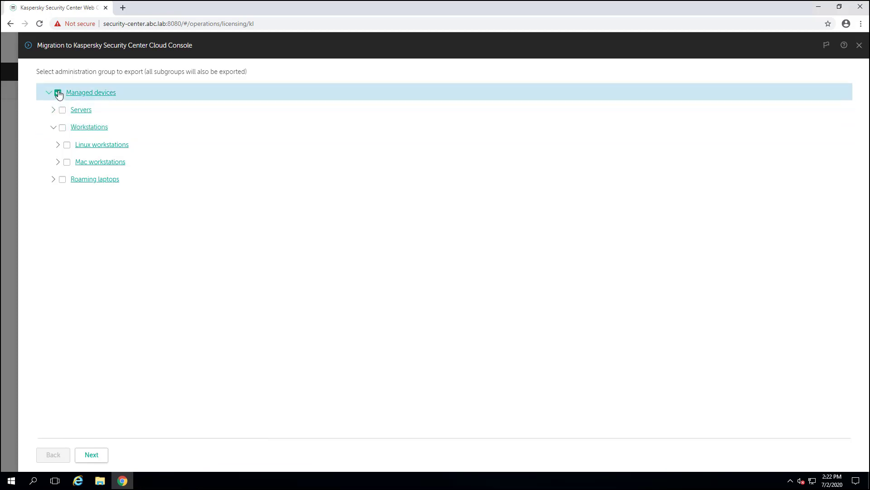
left_click(91, 455)
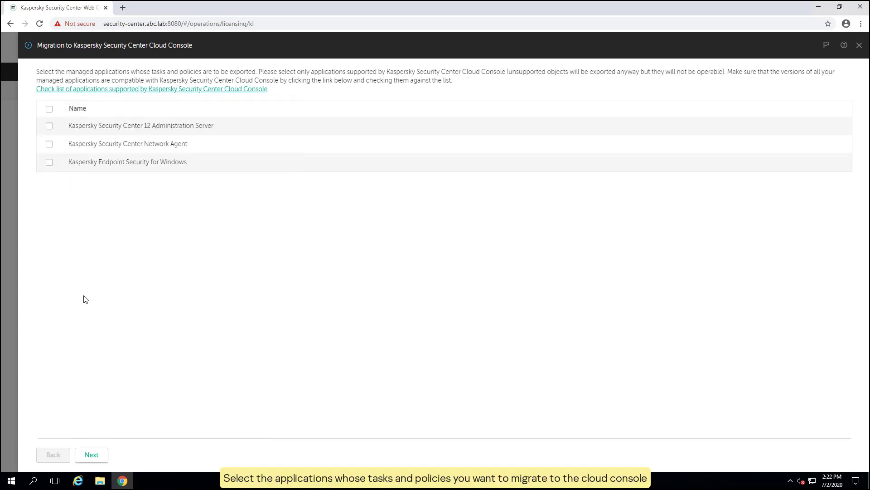
Select all three managed applications for export and advance to global tasks.
left_click(49, 110)
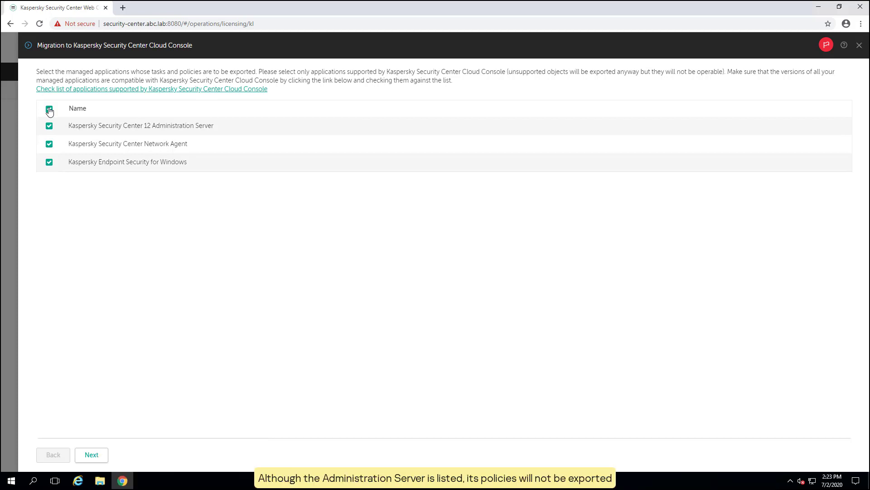
left_click(102, 458)
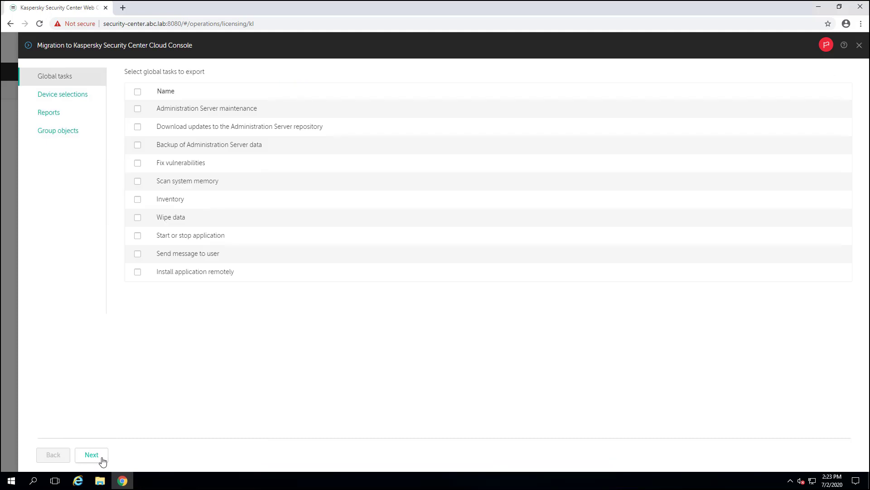
Select all global tasks except server maintenance, update download, server backup and remote installation.
left_click(137, 93)
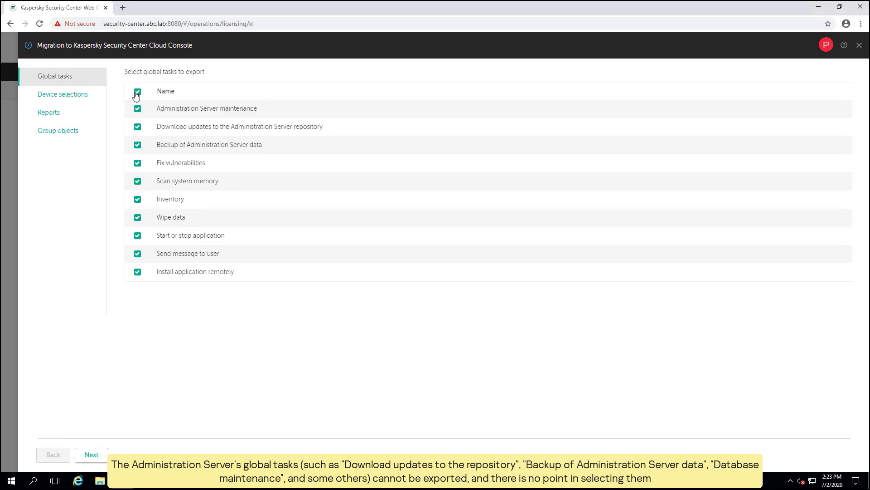
left_click(137, 108)
left_click(138, 128)
left_click(137, 146)
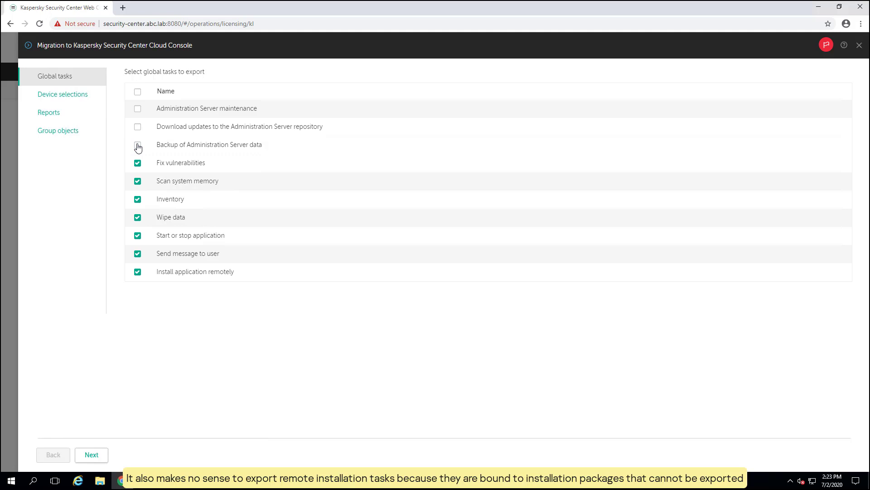
left_click(139, 273)
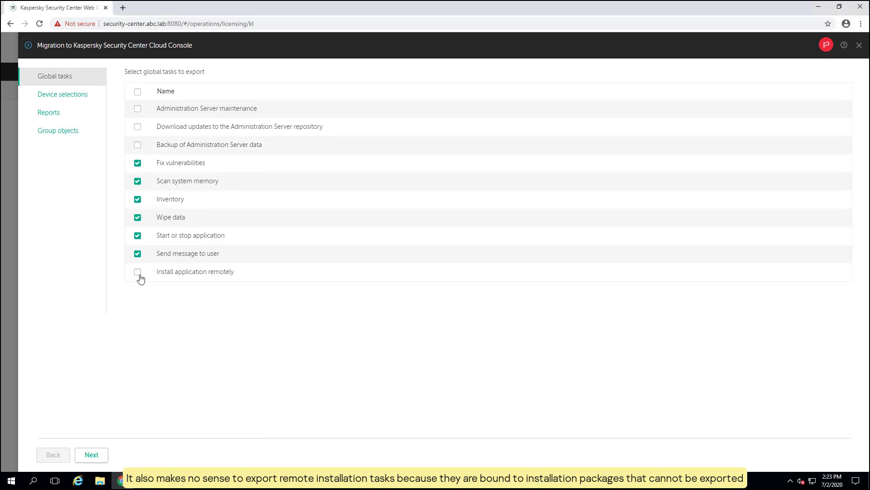
left_click(88, 102)
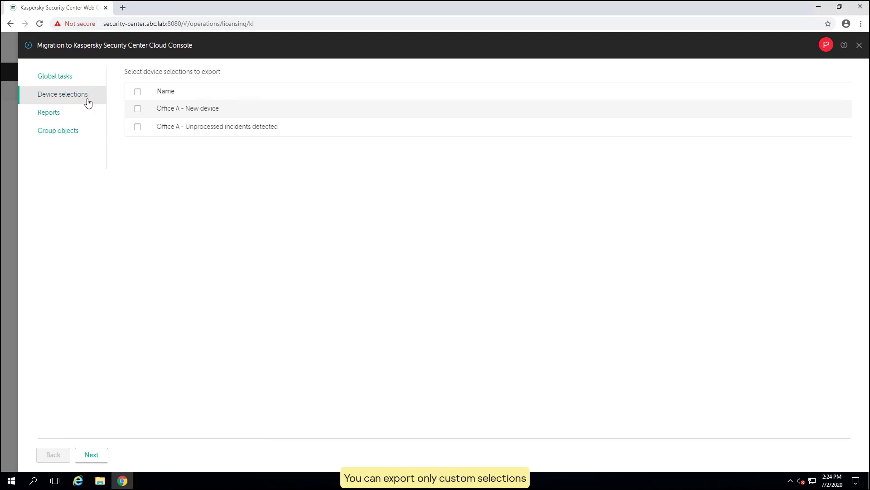
Export both device selections plus the Office A network attacks, Adaptive Anomaly Control and application components reports.
left_click(138, 96)
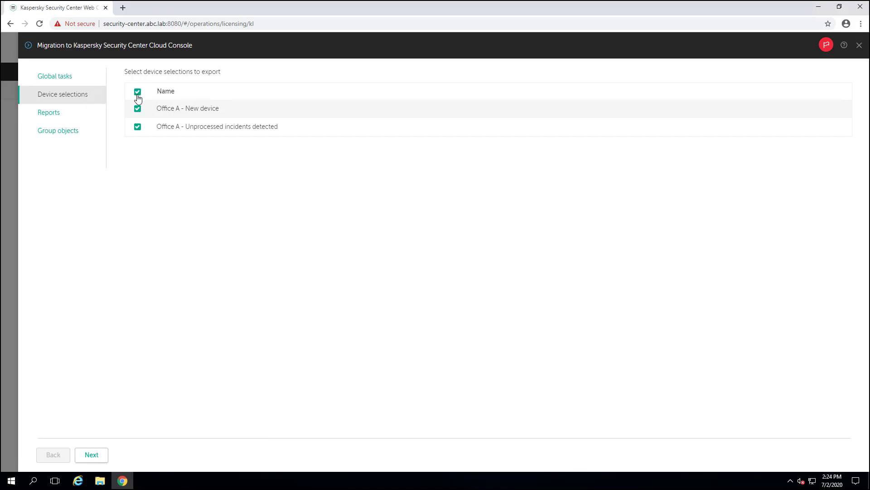
left_click(68, 116)
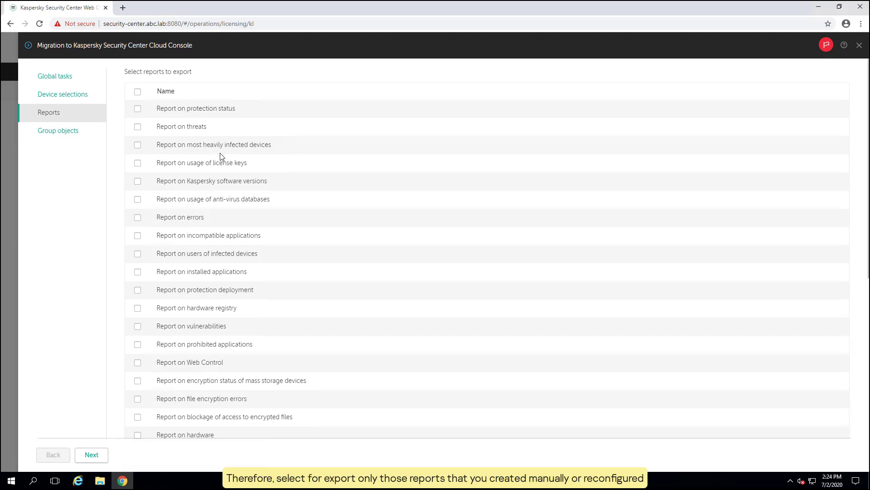
scroll(250, 169, "down", 8)
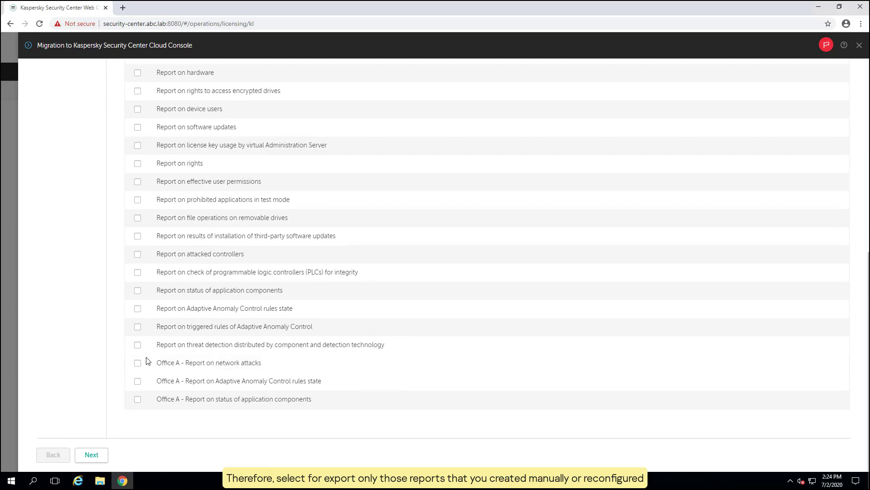
left_click(138, 362)
left_click(138, 382)
left_click(138, 399)
scroll(236, 317, "up", 6)
scroll(237, 318, "up", 3)
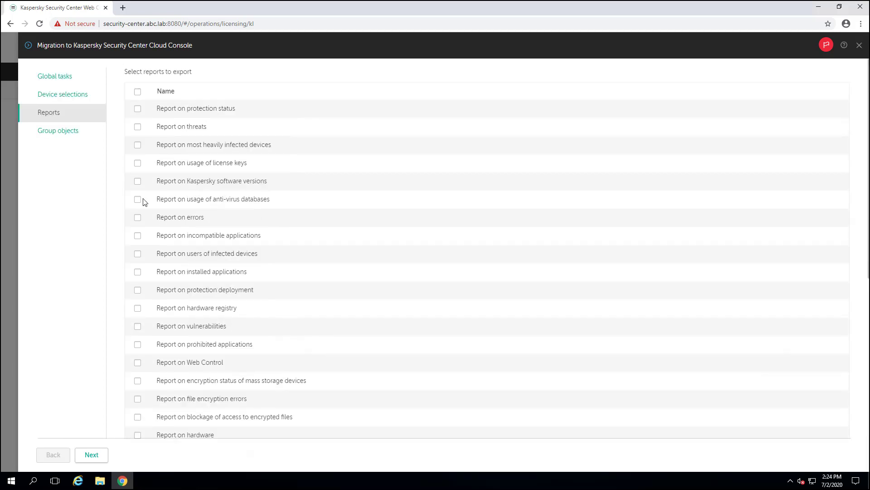
left_click(71, 135)
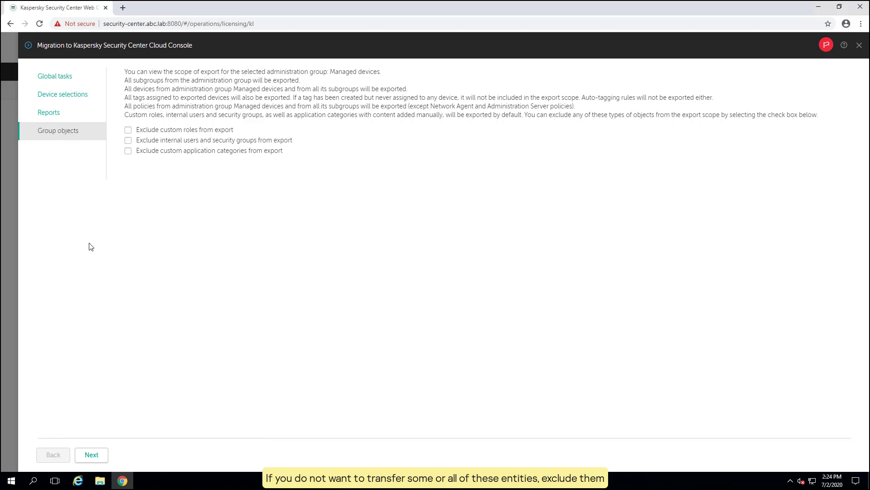
Generate the export file and save Export from SECURITY-CENTER (1).zip to Downloads.
left_click(105, 457)
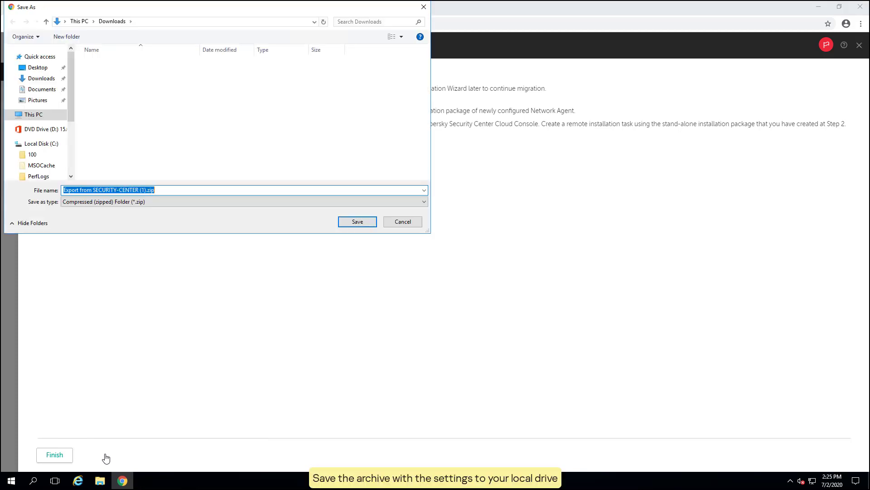
left_click(356, 223)
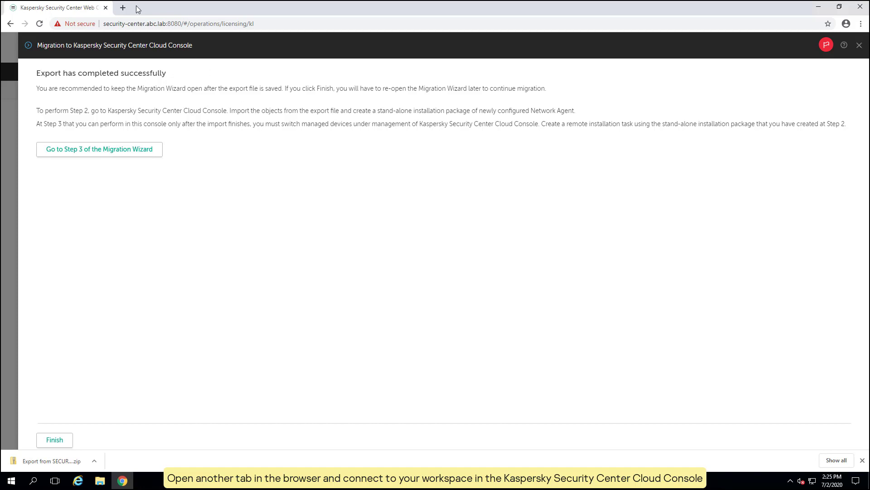
Load ksc.kaspersky.com in a new browser tab and dismiss the cookie notice.
left_click(122, 7)
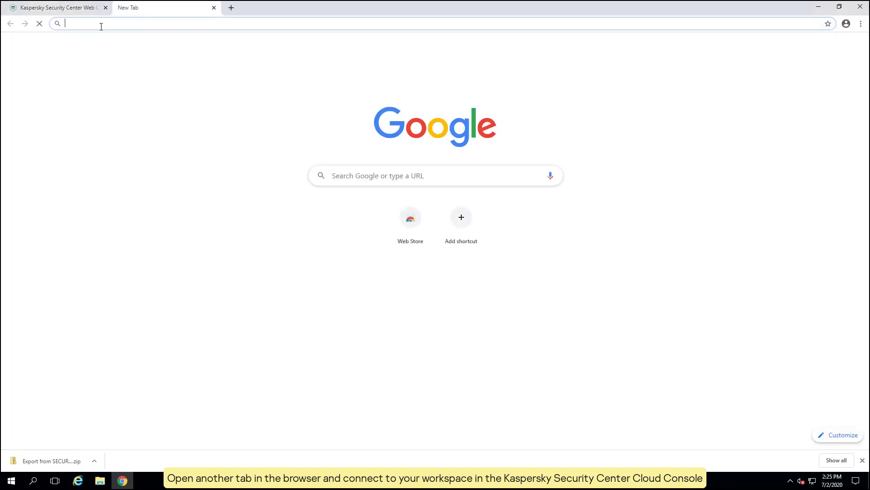
type("ksc.k")
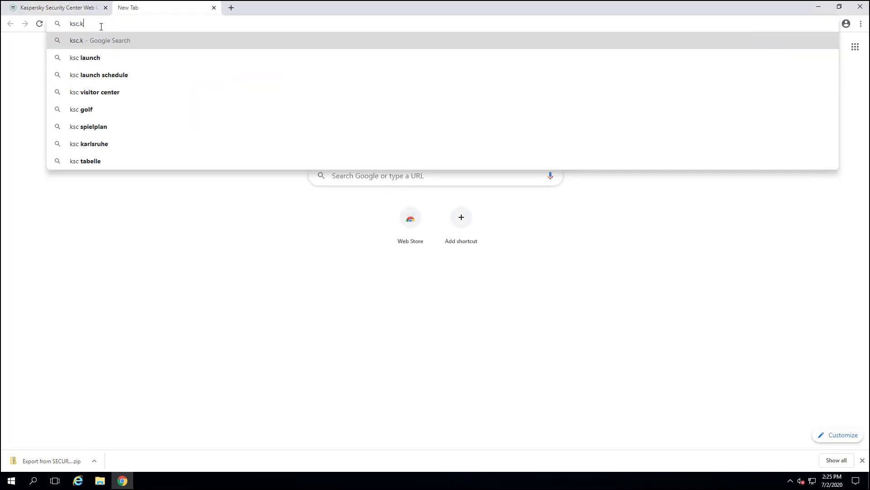
type("aspersky.com")
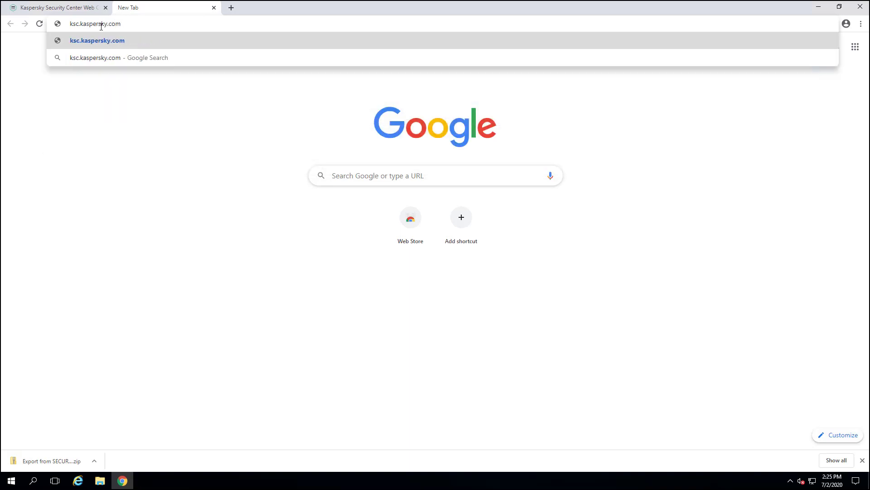
key("Return")
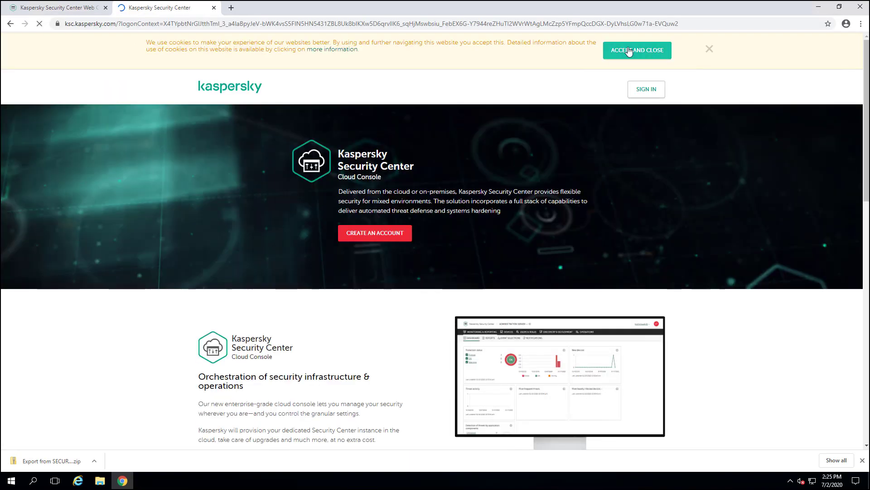
left_click(639, 50)
Sign in with the administrator e-mail and password, declining to save the password.
left_click(639, 52)
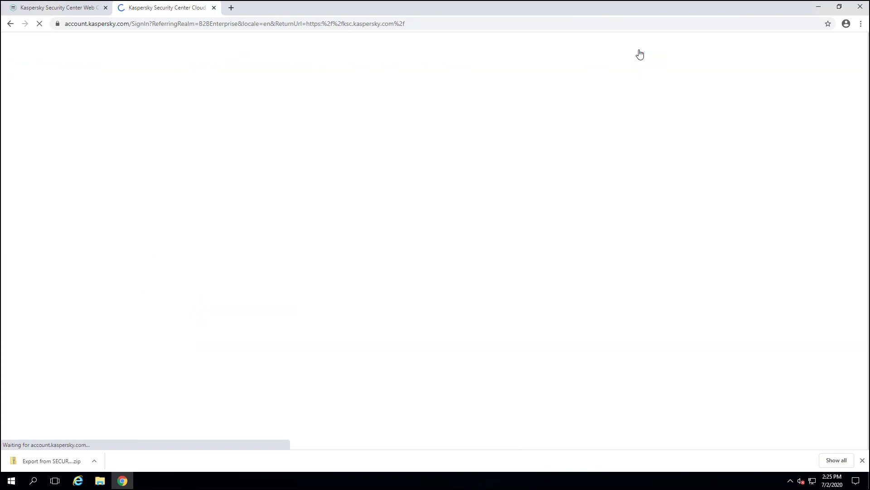
left_click(374, 223)
key("Tab")
type("•••••••••")
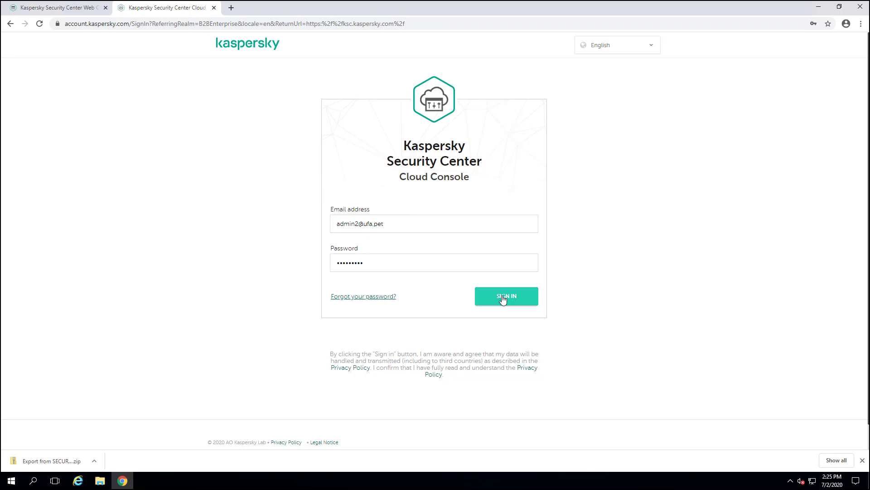
left_click(503, 298)
left_click(814, 172)
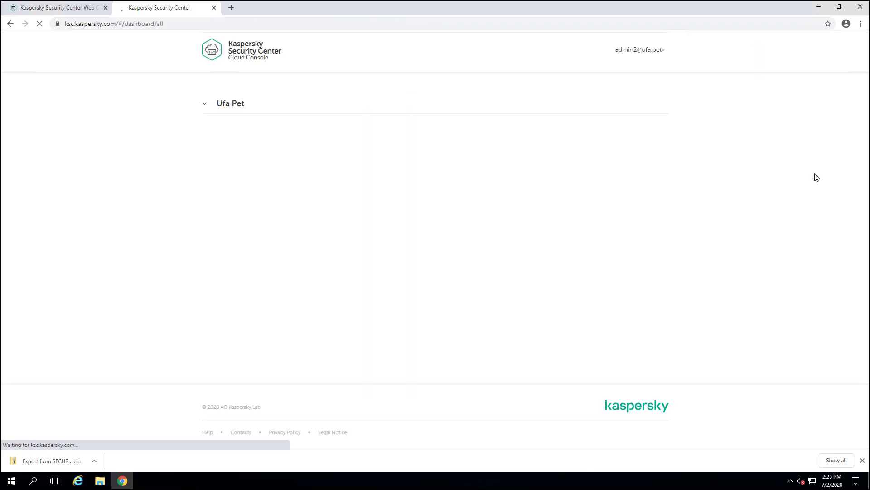
Enter the Ufa Pet console and list Managed devices policies with the group tree pinned.
left_click(251, 247)
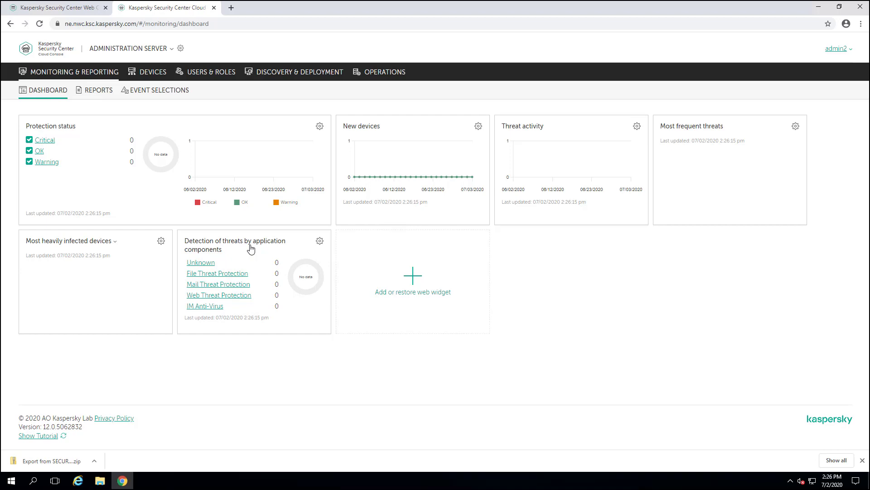
left_click(154, 72)
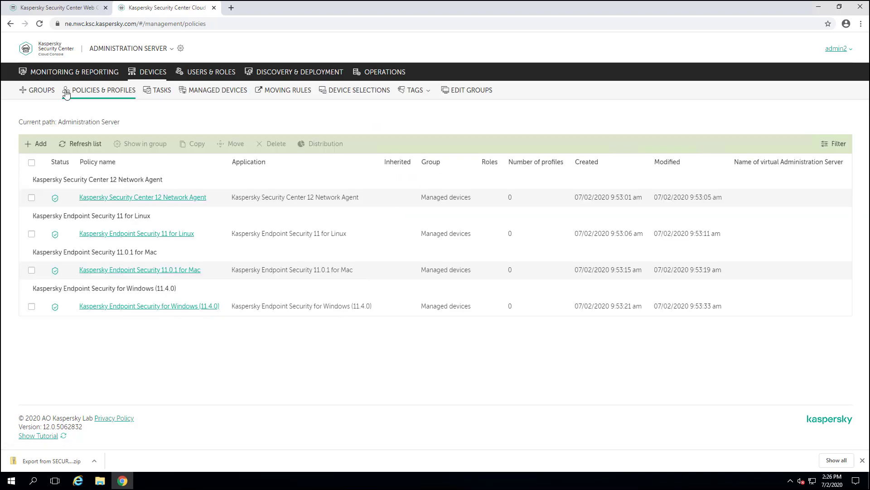
left_click(88, 122)
left_click(105, 112)
left_click(67, 121)
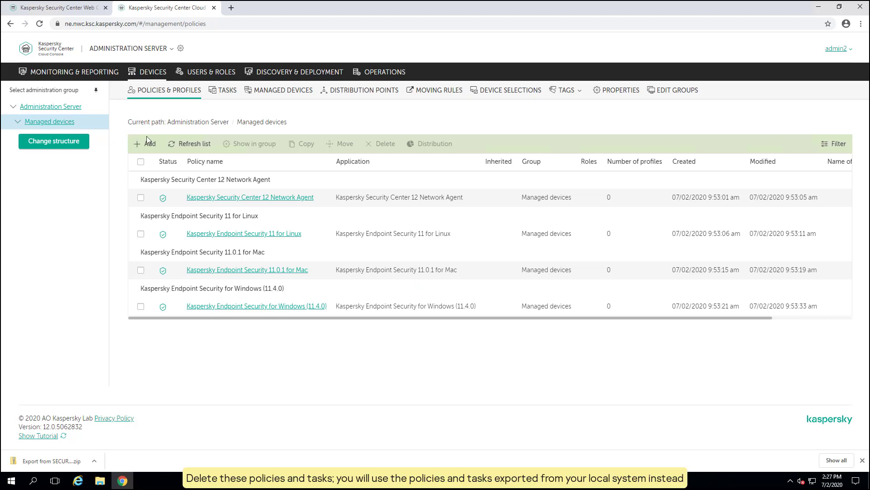
Delete all four default policies of the Managed devices group.
left_click(141, 161)
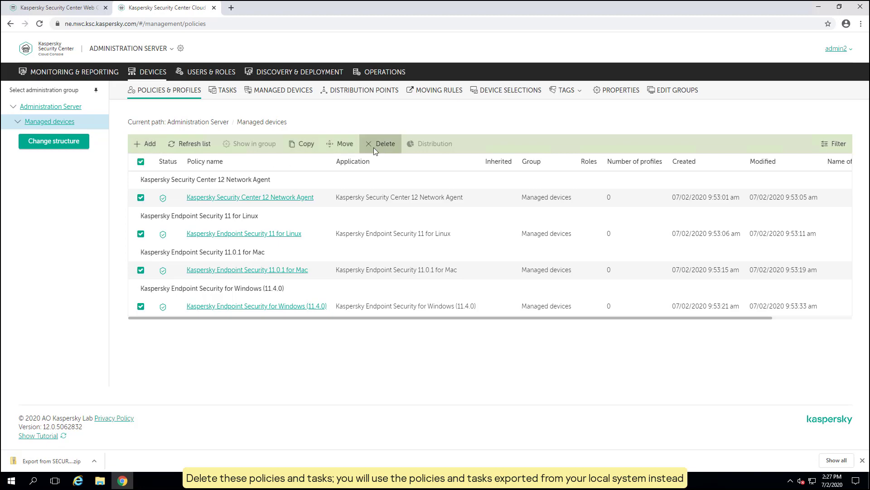
left_click(382, 144)
left_click(475, 277)
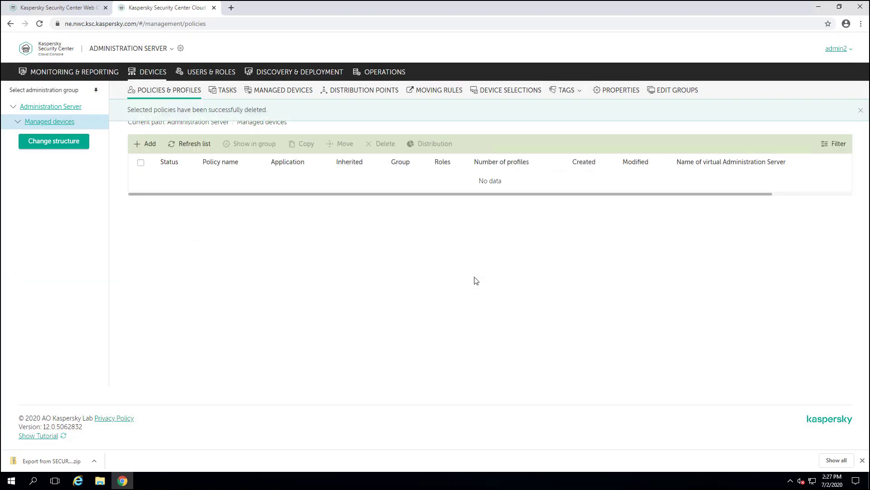
Delete all eight default tasks of the Managed devices group.
left_click(232, 91)
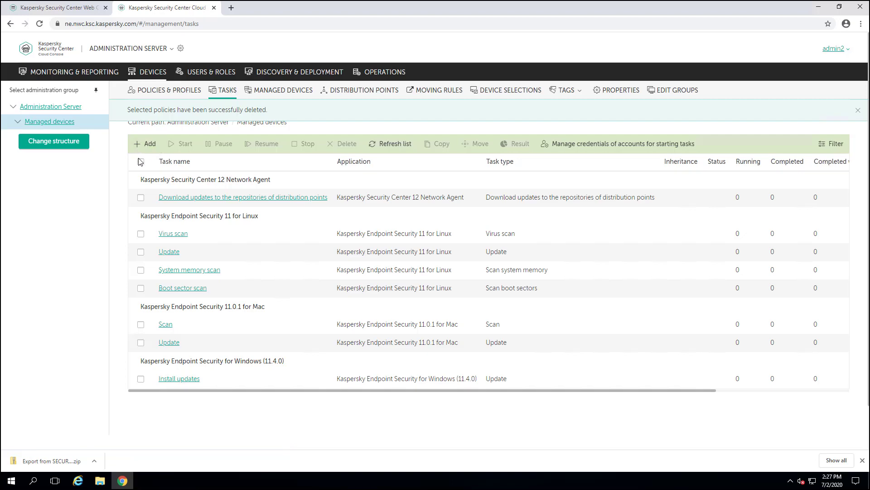
left_click(141, 162)
left_click(349, 145)
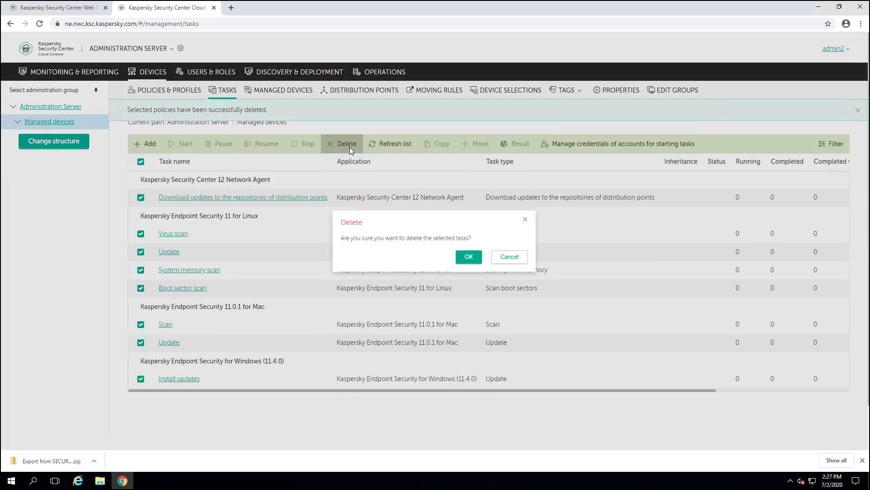
left_click(475, 262)
Upload the Export from SECURITY-CENTER.zip archive into the cloud migration wizard.
left_click(383, 72)
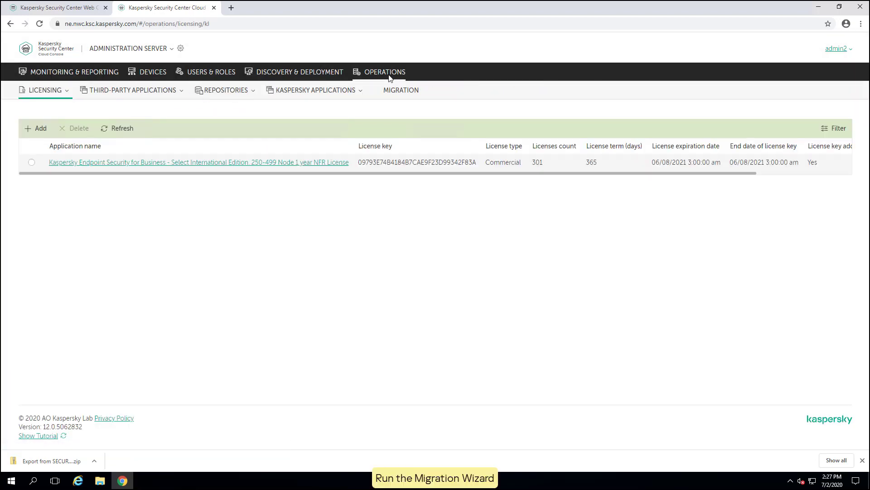
left_click(396, 91)
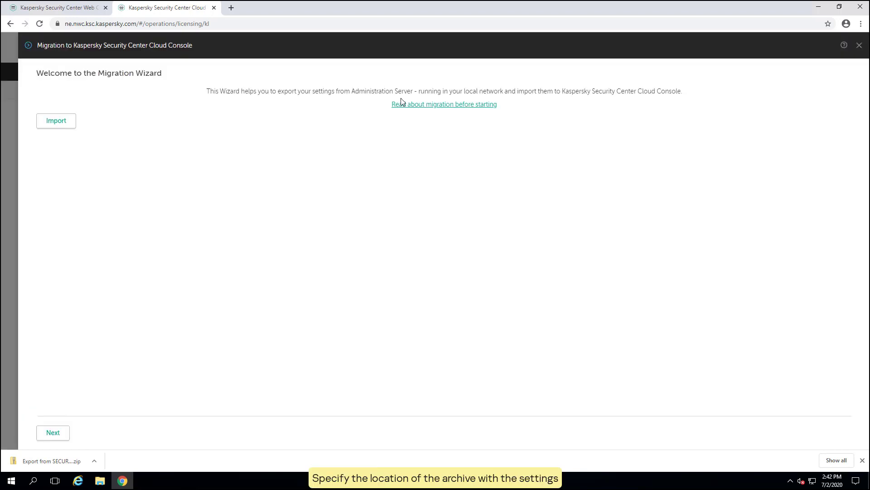
left_click(71, 122)
left_click(188, 77)
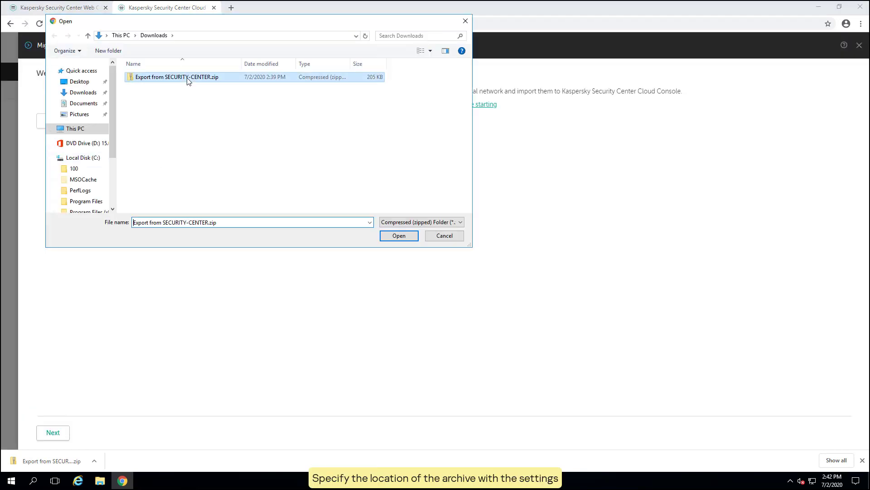
left_click(399, 236)
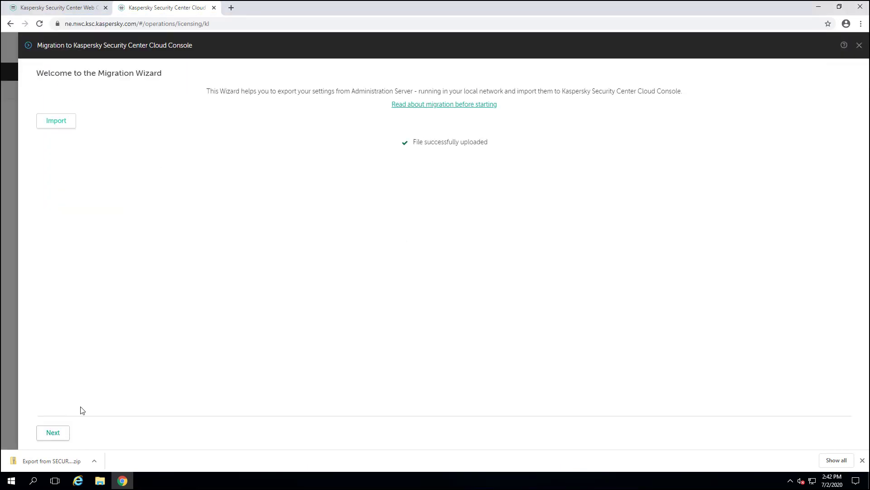
Import the Managed devices group using the Network Agent x32 rpm package and finish the wizard.
left_click(41, 435)
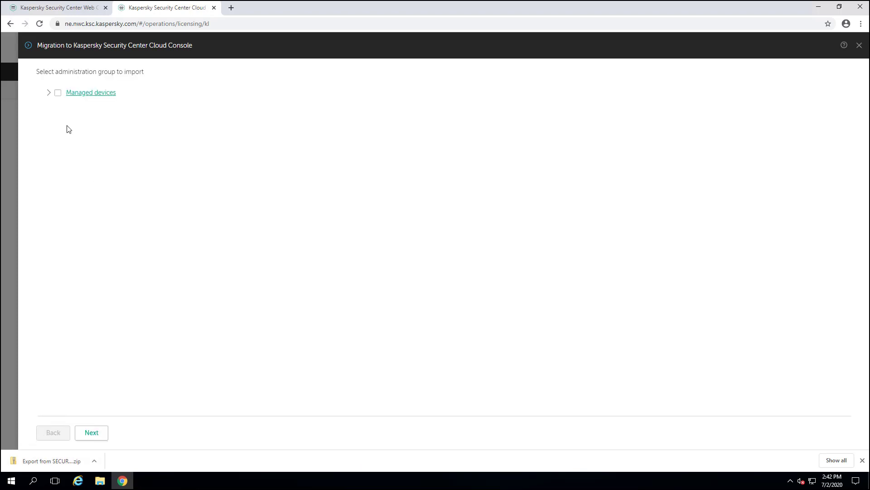
left_click(58, 93)
left_click(99, 431)
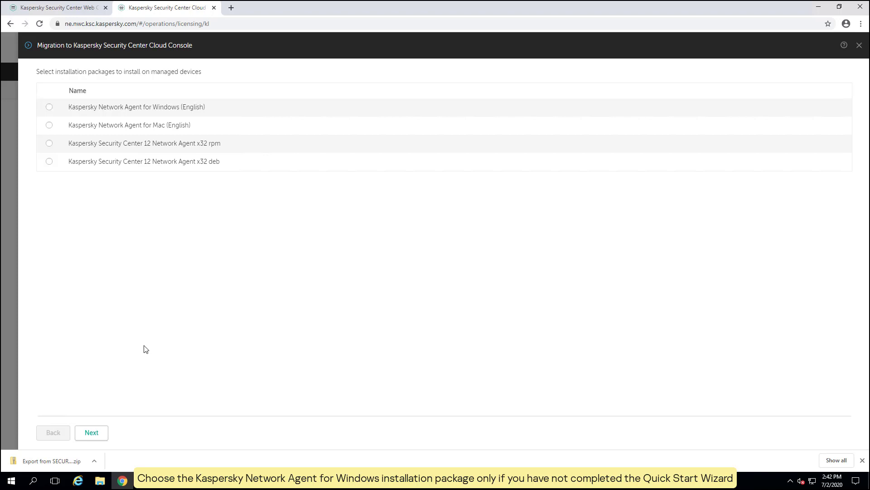
left_click(49, 143)
left_click(91, 432)
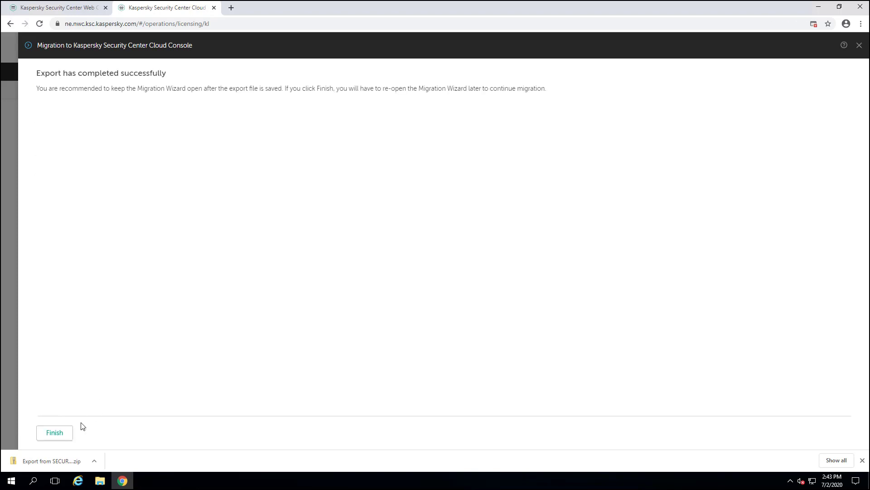
left_click(68, 434)
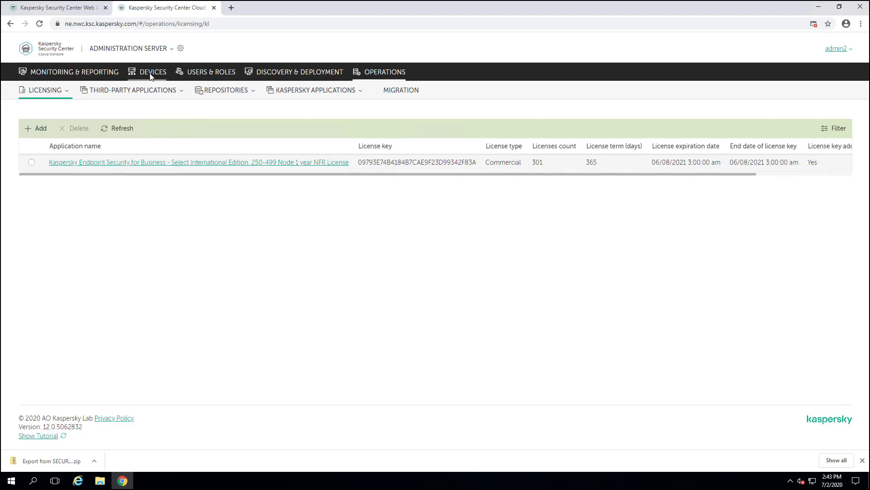
In Change structure, rename the nested imported Managed devices group to 'Migrated devices' and expand the tree to show it.
left_click(151, 74)
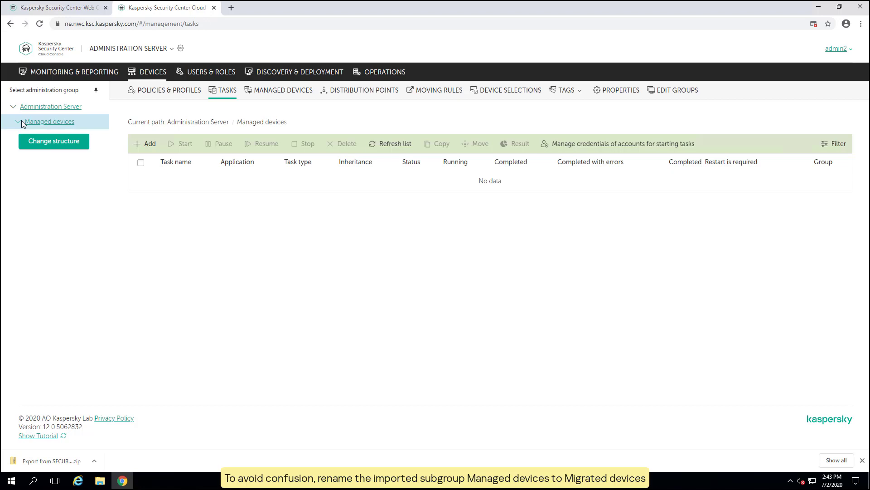
left_click(62, 142)
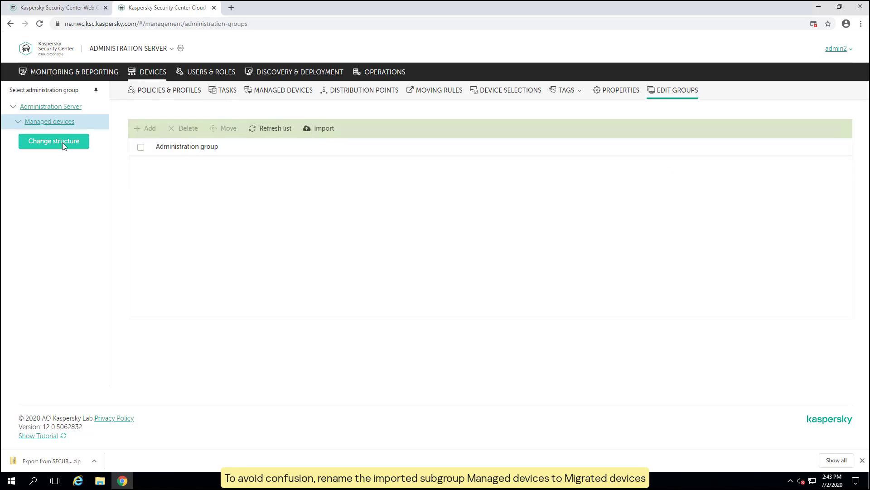
left_click(155, 164)
left_click(164, 182)
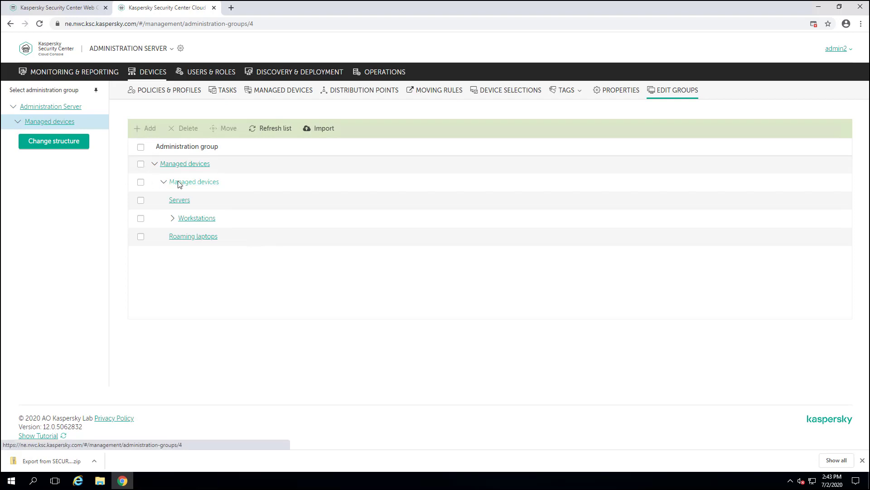
left_click(179, 182)
left_click(172, 101)
key("BackSpace")
key("BackSpace")
key("BackSpace")
key("BackSpace")
key("BackSpace")
key("BackSpace")
key("BackSpace")
type("Migrated")
key("Return")
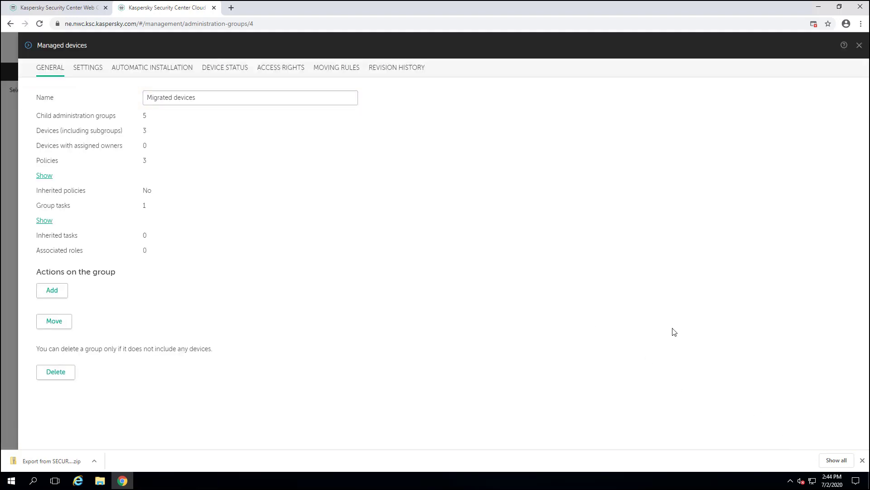
left_click(18, 122)
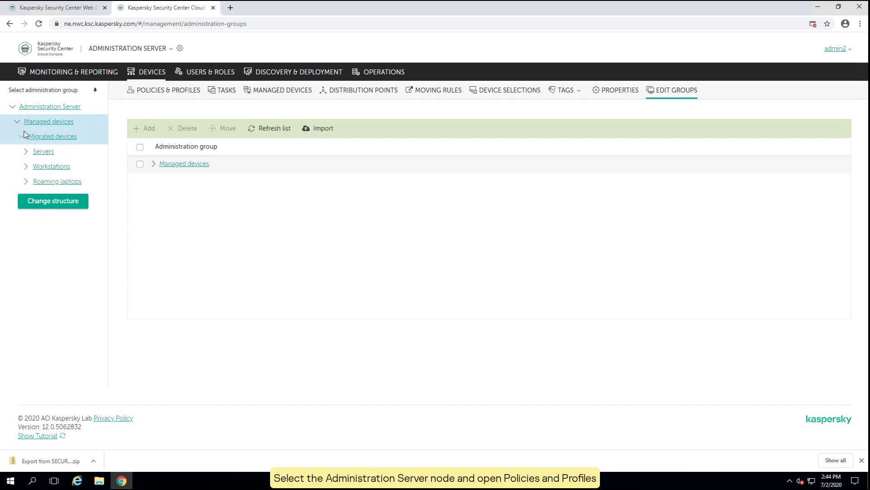
Review the Administration Server's policies and tasks, then show the Managed devices list with the three migrated computers.
left_click(59, 105)
left_click(154, 91)
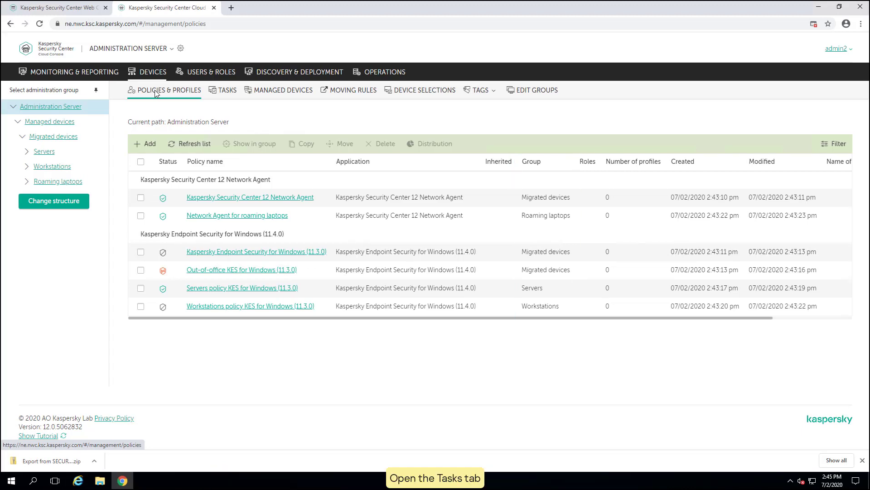
left_click(228, 89)
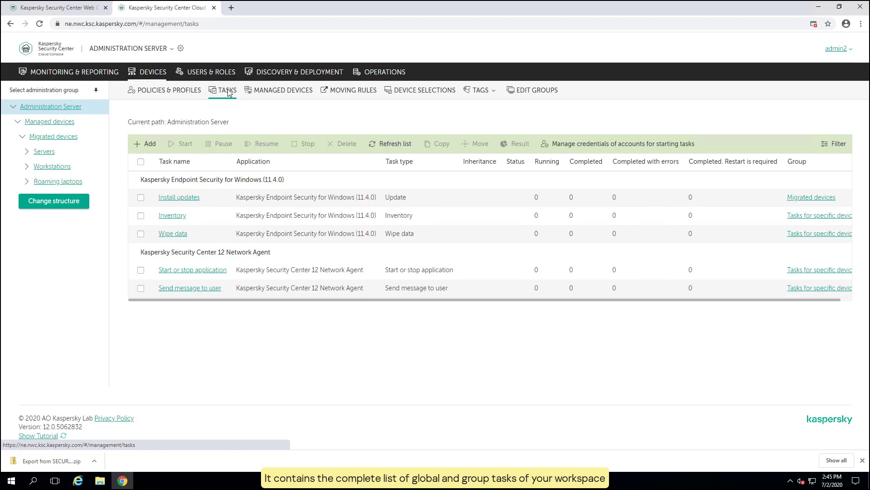
left_click(270, 92)
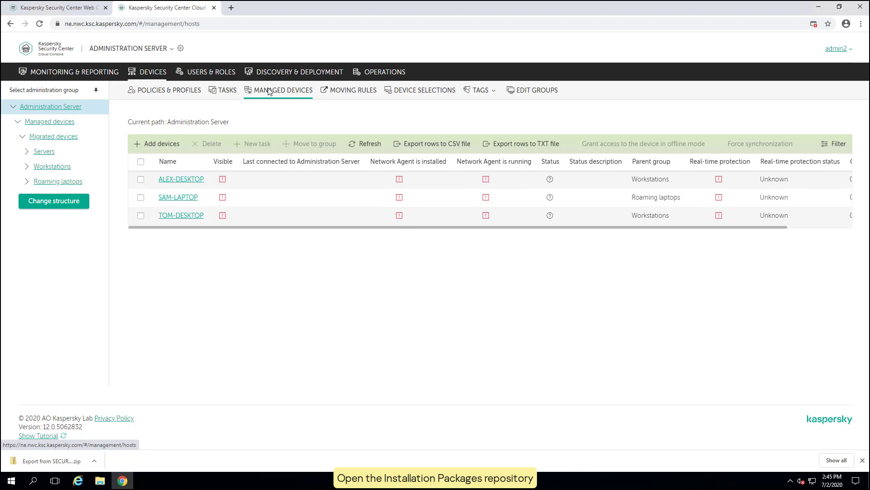
Download the stand-alone Network Agent for Windows package from Installation Packages, saving it as installer.exe.
left_click(272, 73)
mouse_move(269, 89)
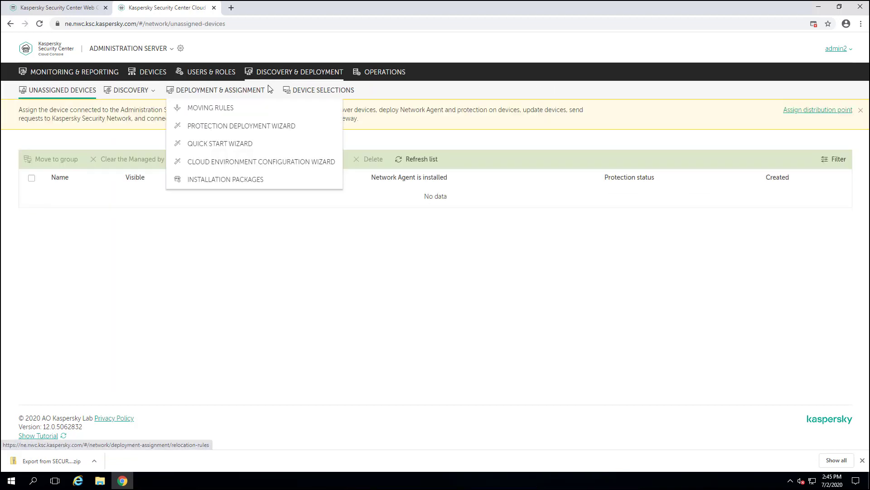
left_click(235, 179)
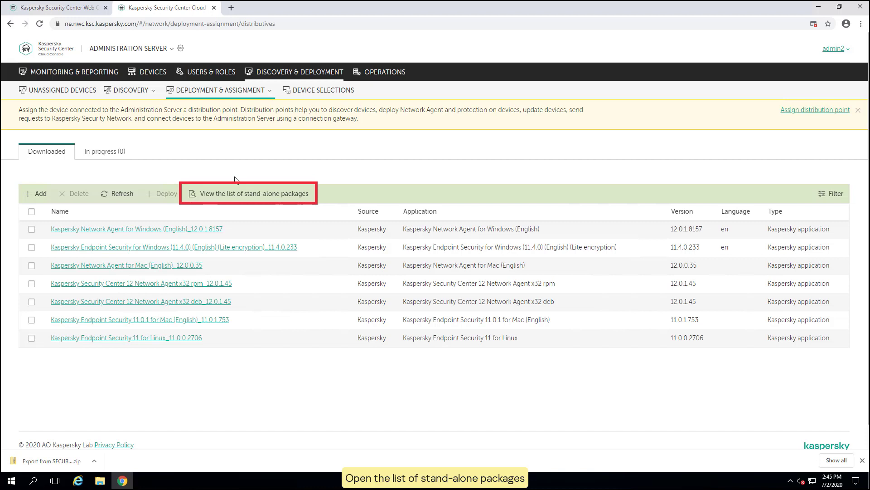
left_click(232, 192)
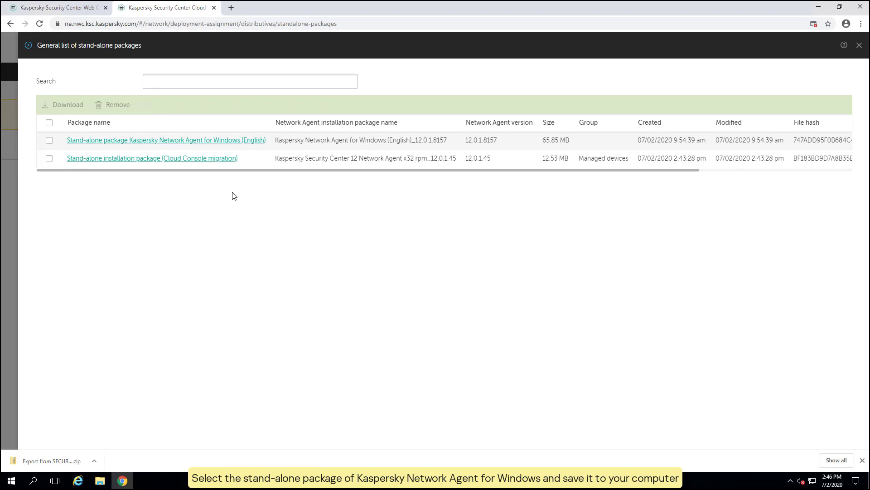
left_click(49, 140)
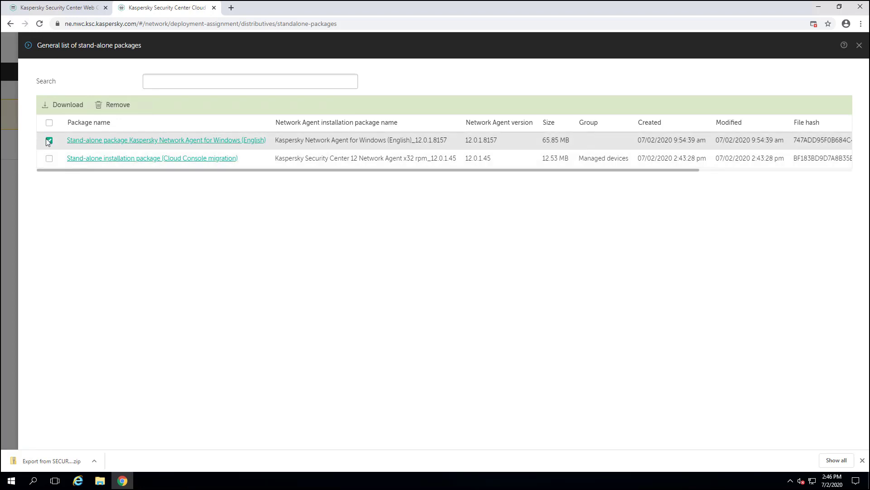
left_click(54, 106)
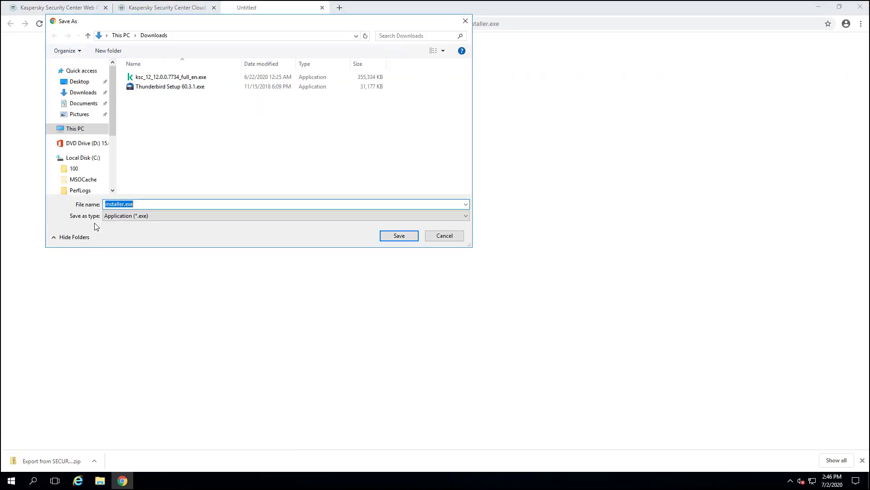
left_click(399, 235)
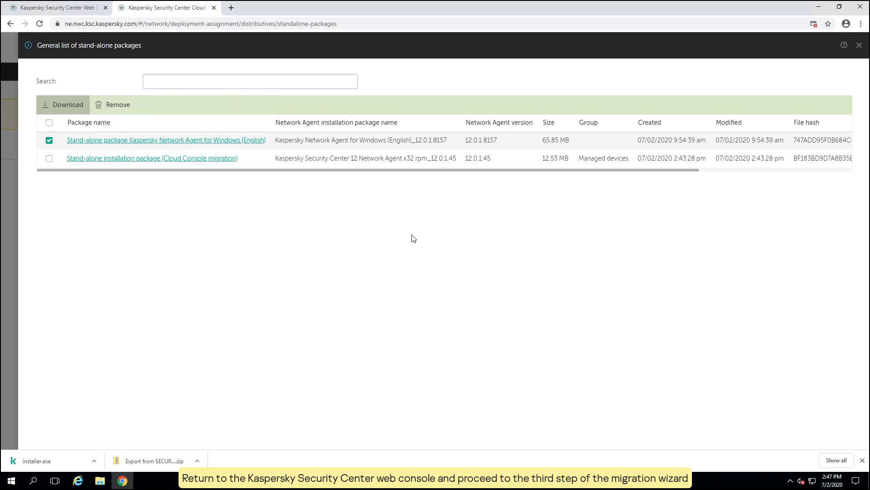
In migration wizard step 3, upload installer.exe as the stand-alone installation package.
left_click(72, 10)
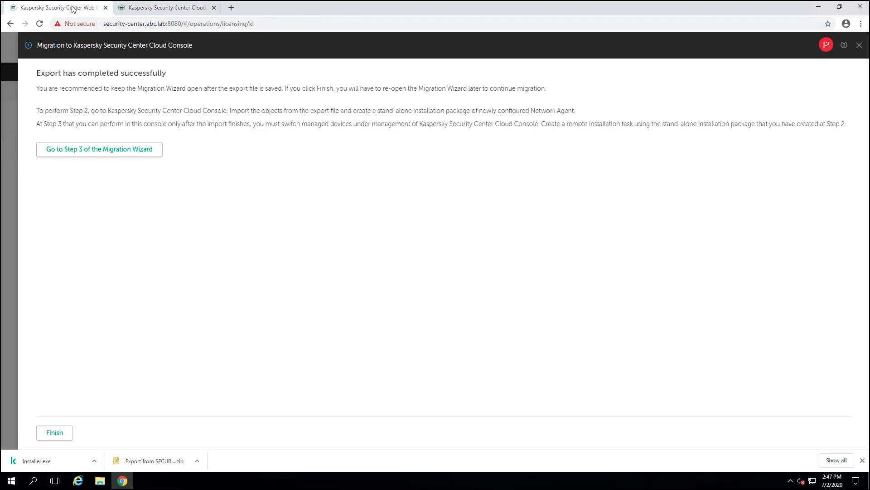
left_click(107, 149)
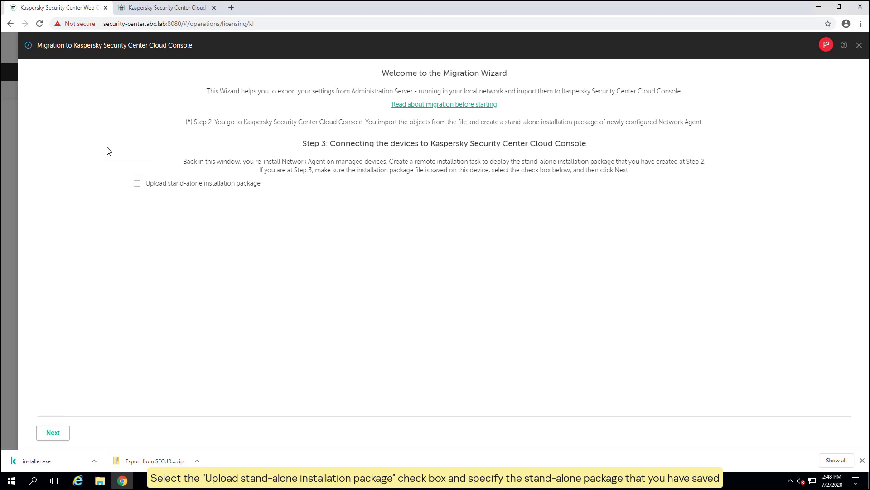
left_click(136, 184)
left_click(121, 218)
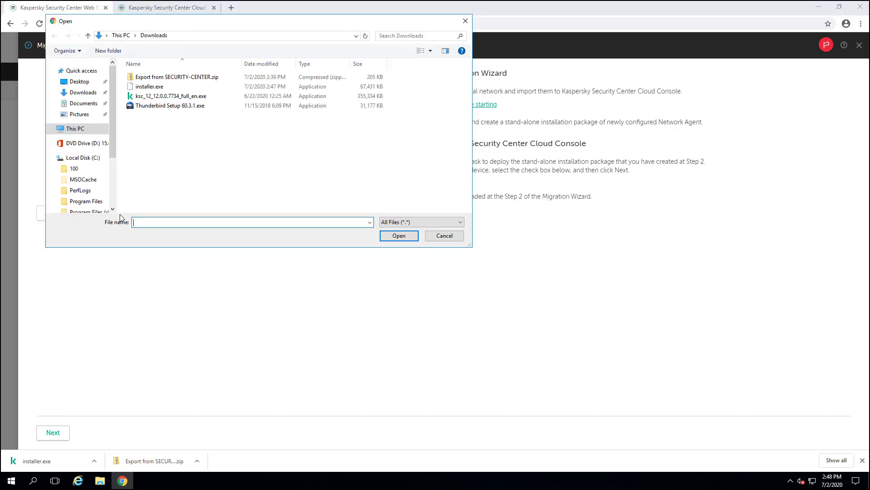
left_click(155, 87)
left_click(402, 237)
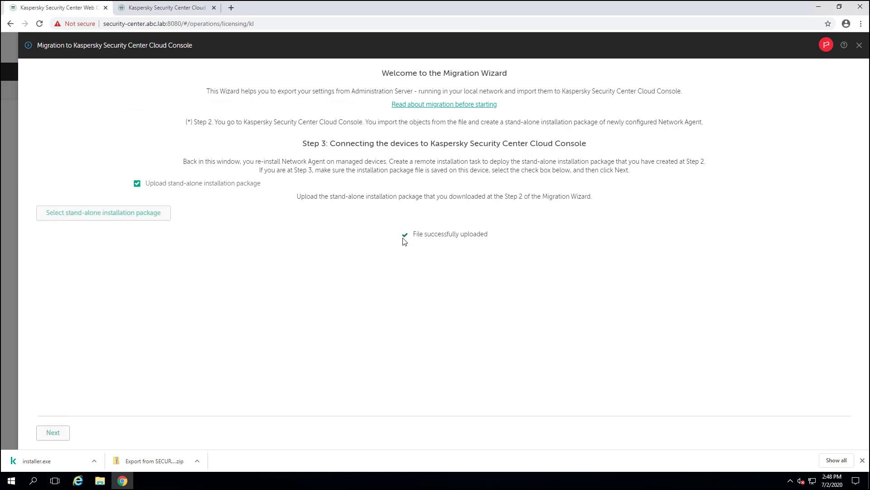
Choose Workstations as the target group and create the remote installation task.
left_click(67, 435)
left_click(49, 93)
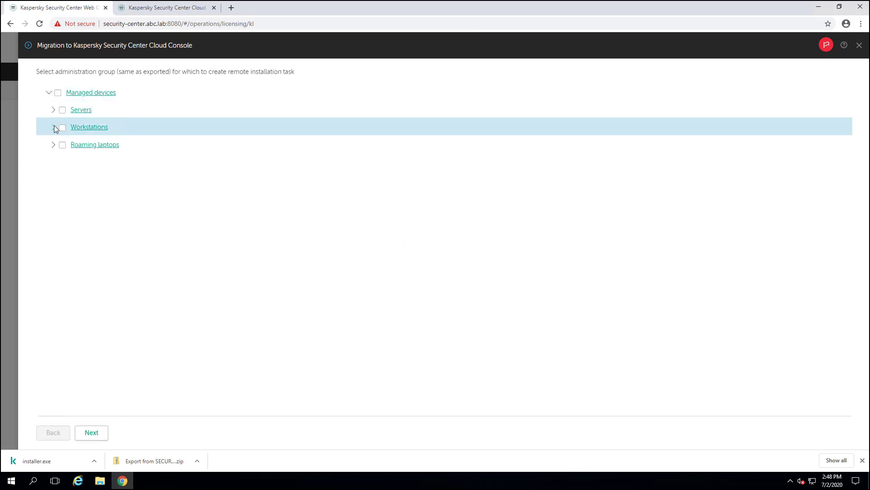
left_click(53, 126)
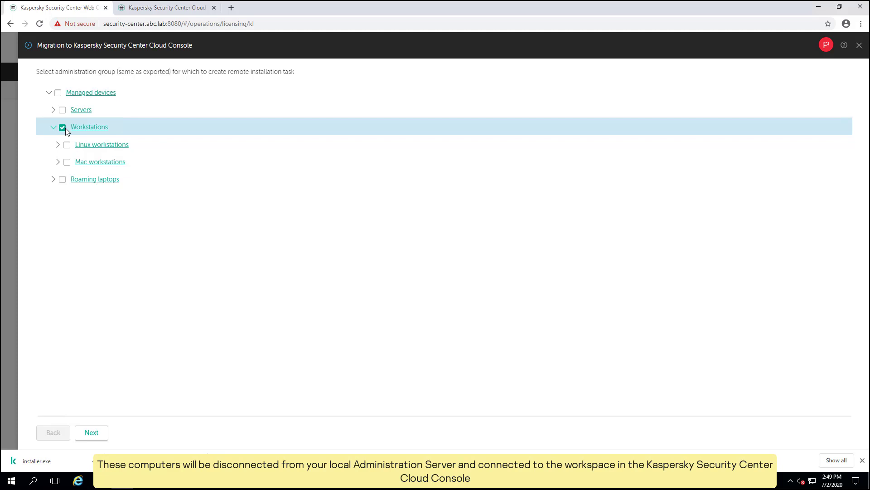
left_click(98, 432)
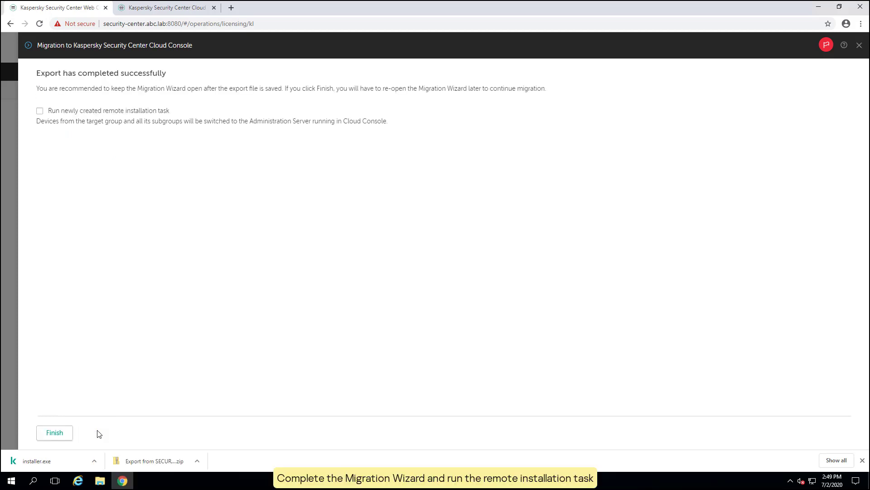
Finish the wizard with the new task set to run immediately, then refresh Devices > Tasks to confirm completion.
left_click(41, 112)
left_click(56, 434)
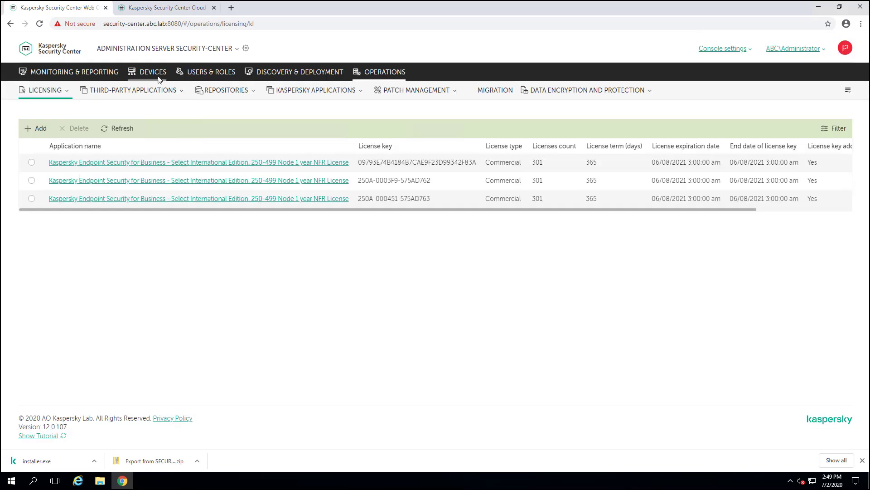
left_click(158, 74)
left_click(161, 89)
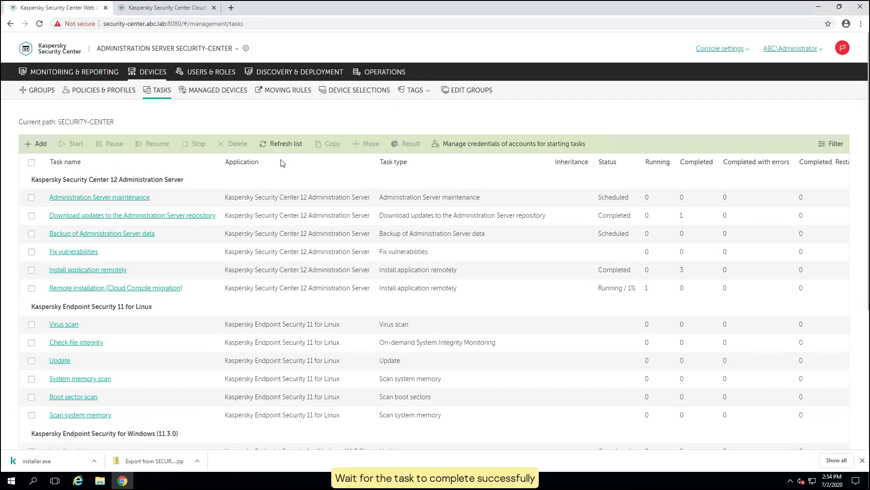
left_click(281, 143)
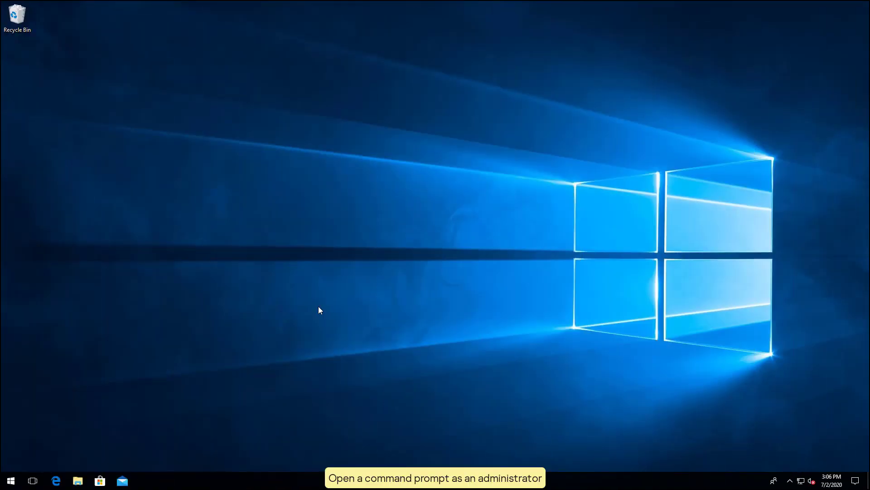
Launch Command Prompt as administrator from Windows search for 'cmd' and make its window taller.
right_click(18, 478)
left_click(46, 420)
type("cmd")
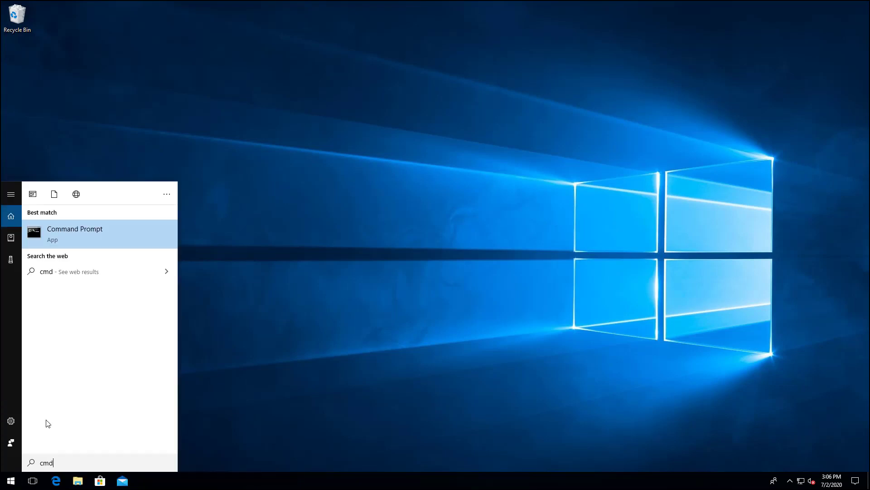
right_click(85, 235)
left_click(100, 244)
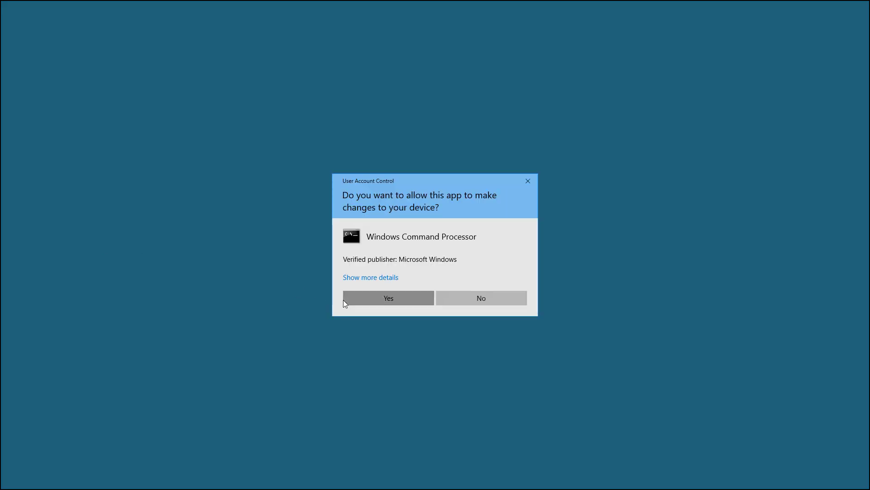
left_click(345, 299)
left_click_drag(307, 252, 284, 456)
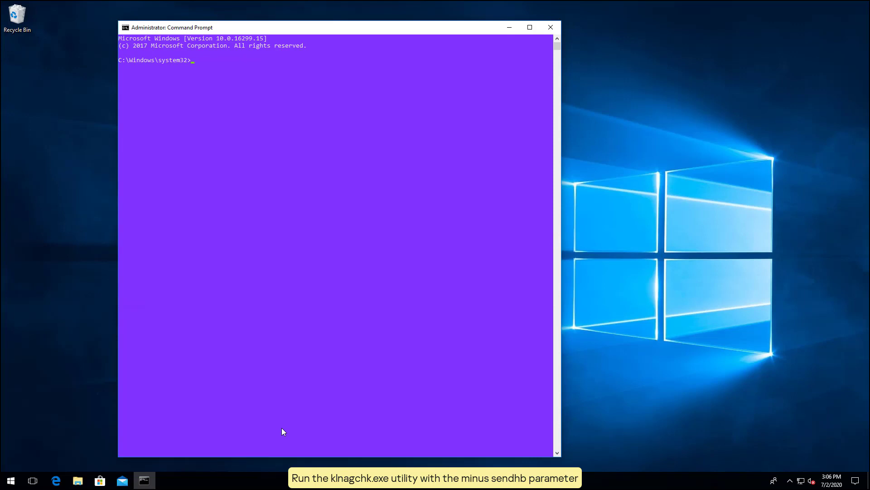
Change directory to c:\Program Files (x86)\Kaspersky Lab\NetworkAgent.
type("cd c:\\pr")
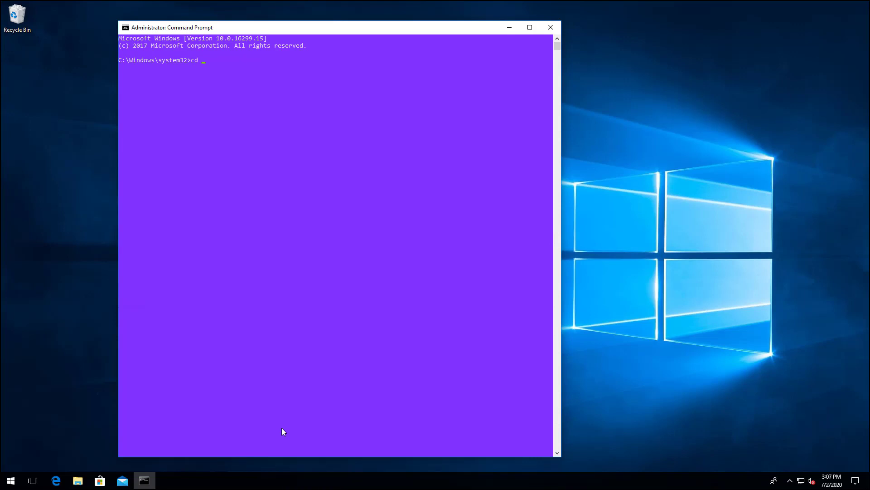
key("Tab")
key("Tab")
type("\\ka")
key("Tab")
type("e")
Run klnagchk.exe -sendhb to check the agent and send a heartbeat.
key("Tab")
key("Return")
type("kln")
key("Tab")
type("-sendhb")
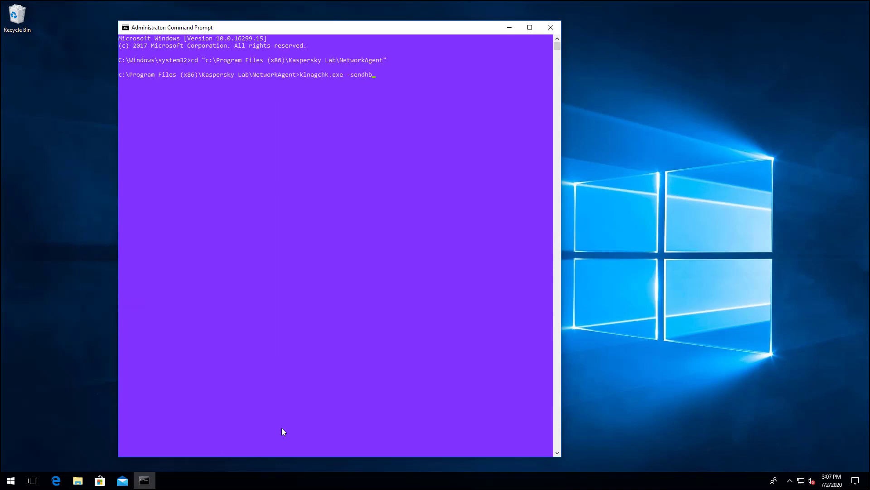
key("Return")
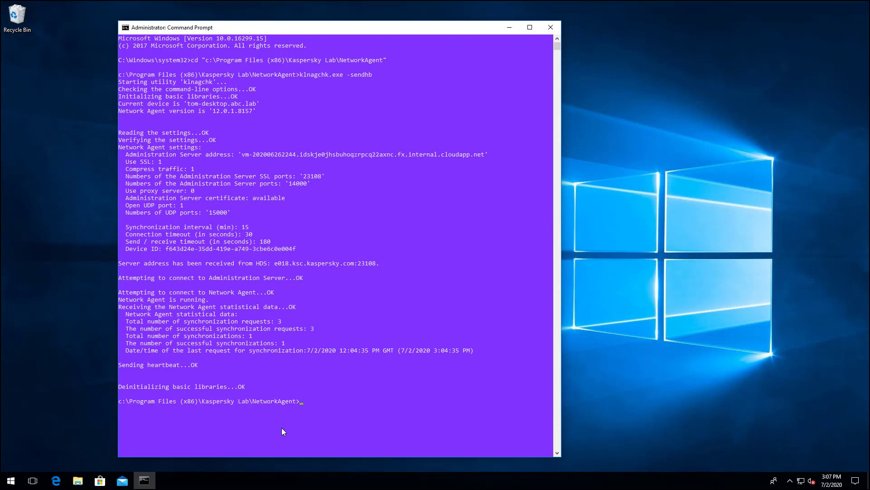